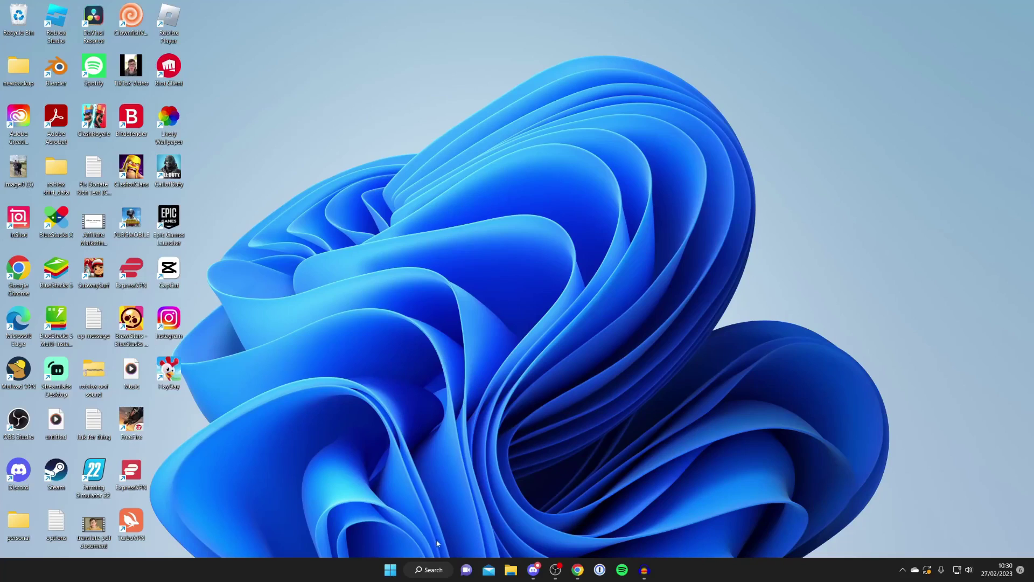
- Search Windows for 'micro' and launch Microsoft Store from the results
click(431, 566)
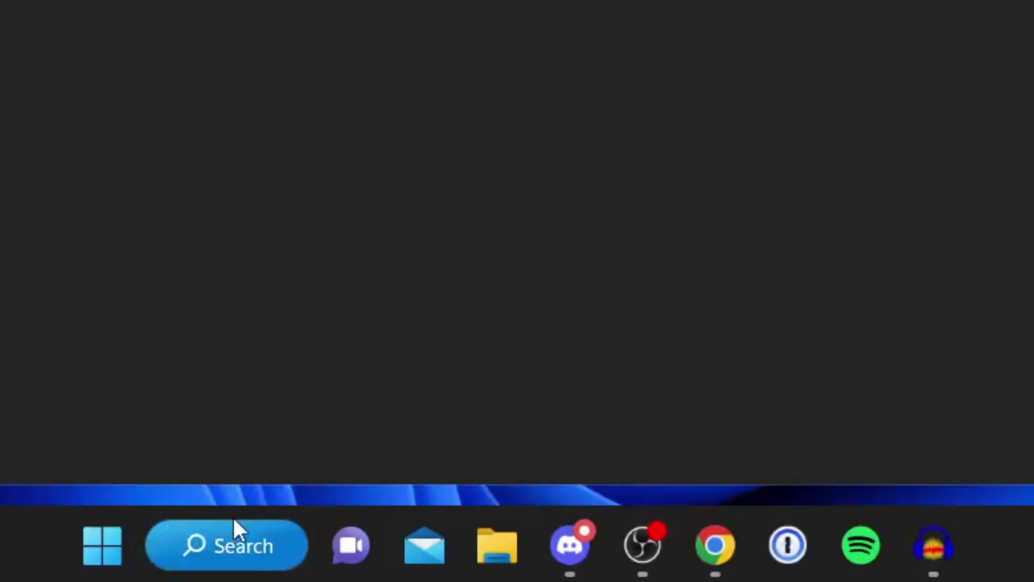
text(micro)
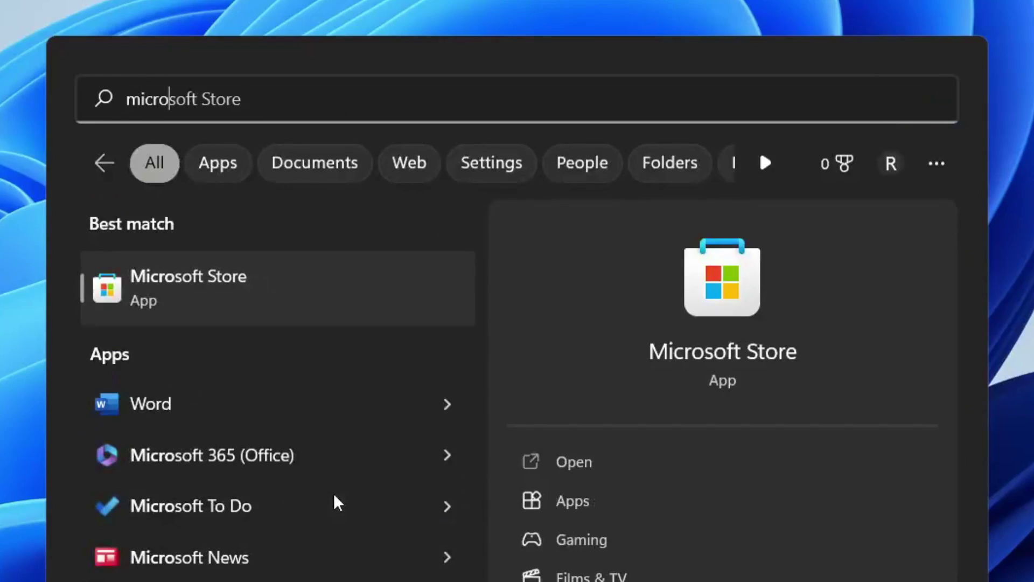
click(200, 264)
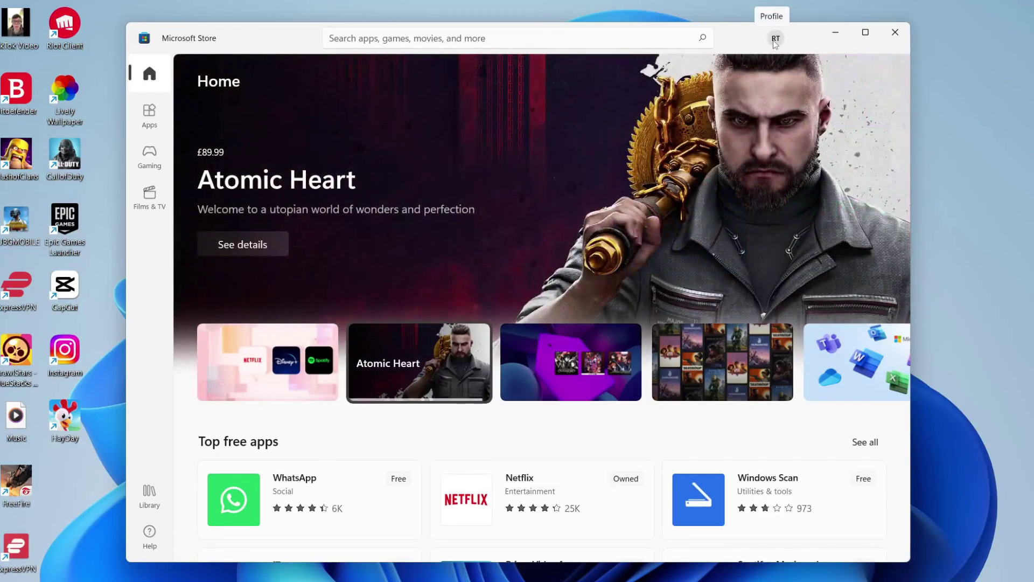
- Search the Store for 'itunes', open the iTunes app page, and launch iTunes
click(523, 37)
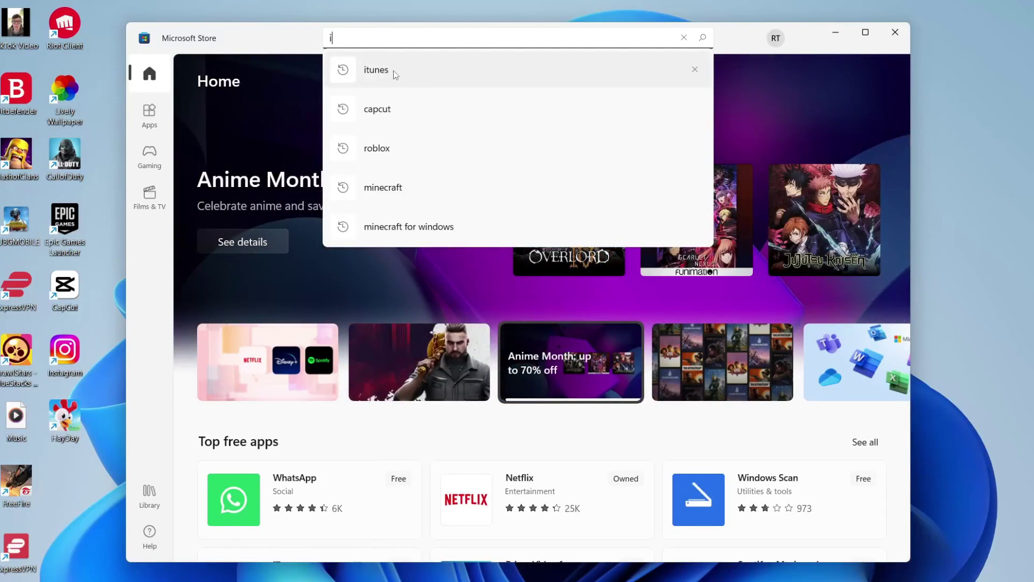
click(376, 69)
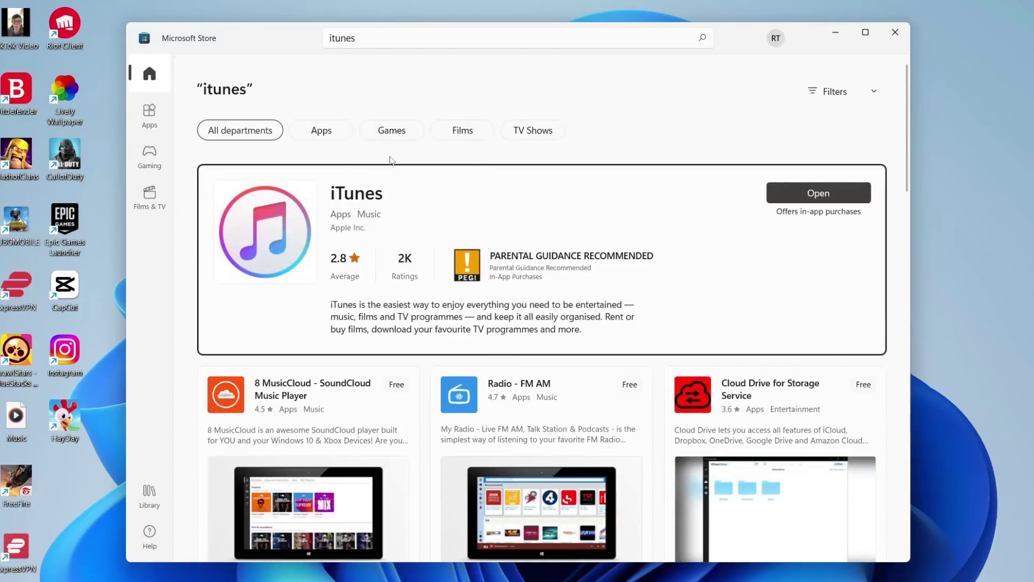
click(305, 222)
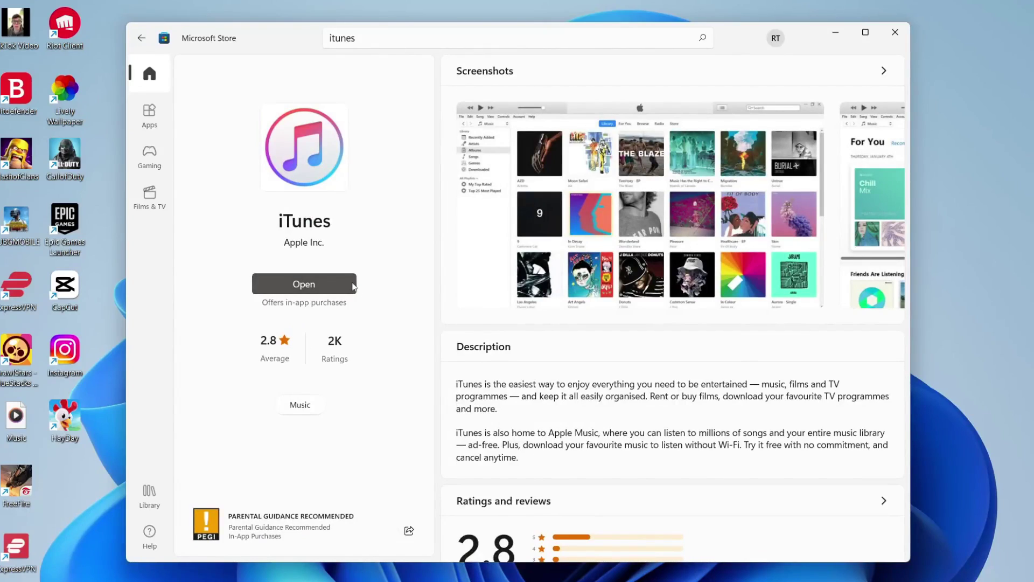
click(299, 286)
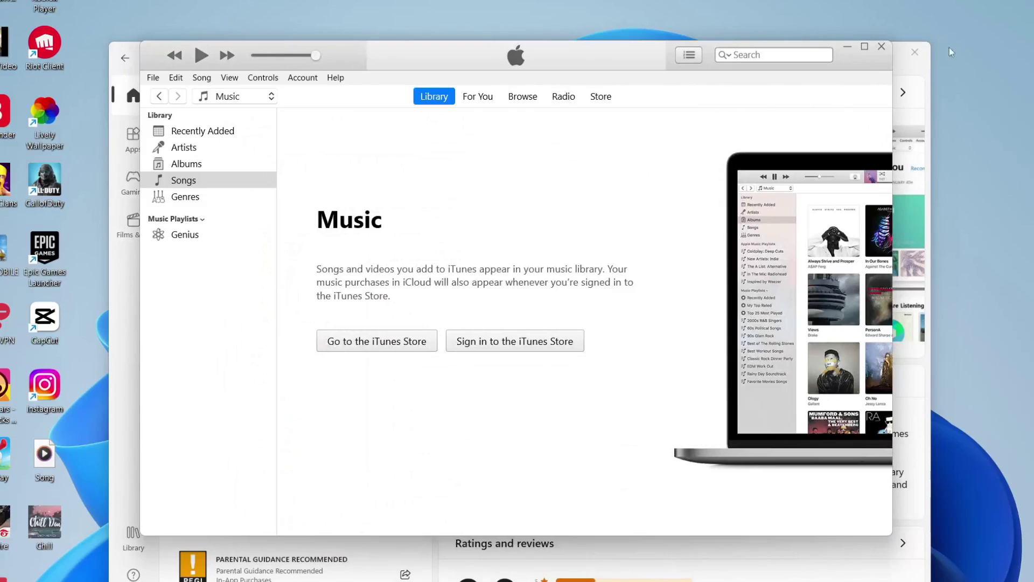
- Close Microsoft Store, keep Music as the media type, and show the empty Songs section
click(915, 52)
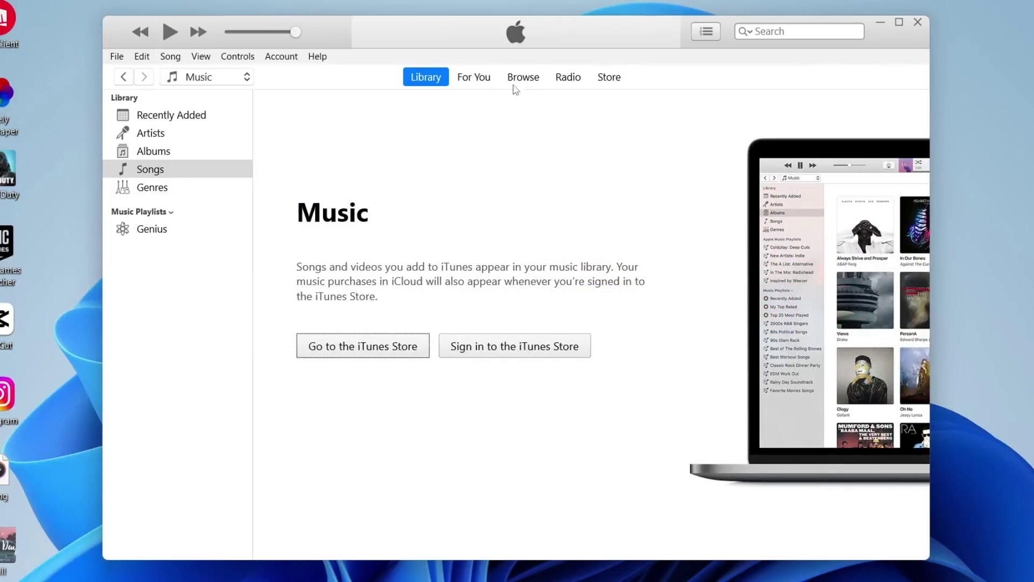
click(216, 81)
click(216, 82)
click(161, 173)
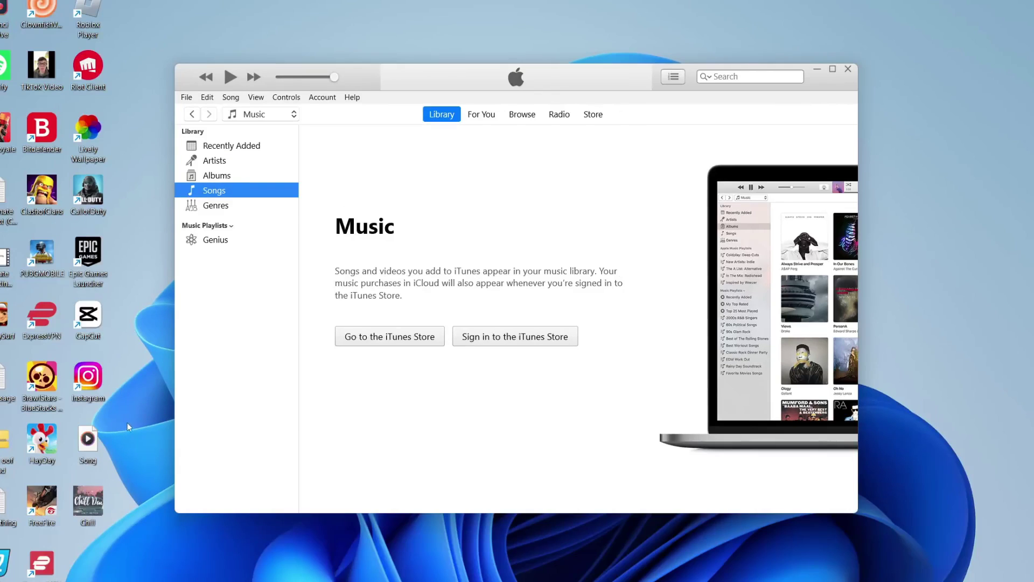
- Select the Song and Chill desktop files and drag them into the iTunes library
click(89, 441)
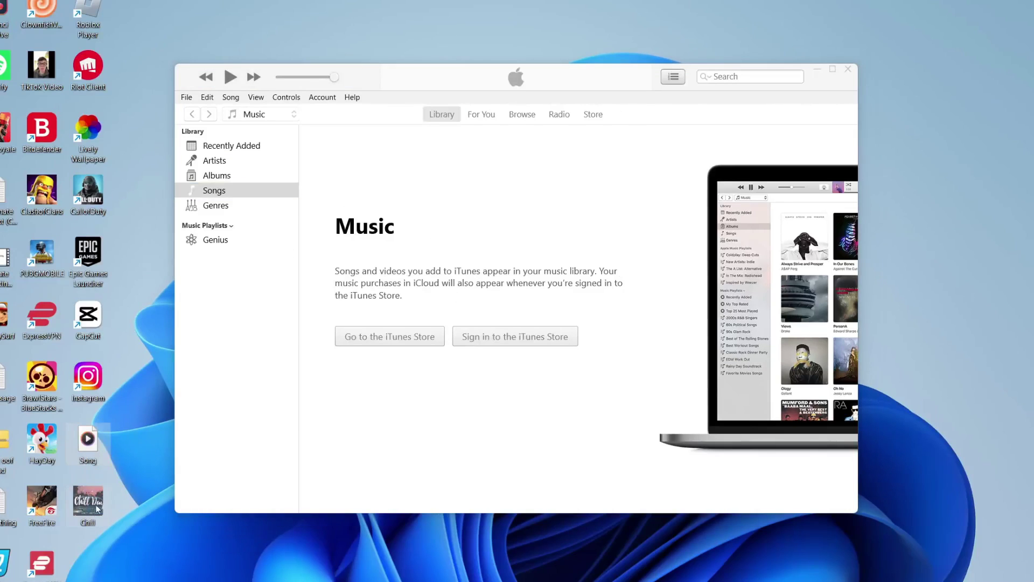
drag(117, 441, 73, 520)
drag(78, 448, 401, 381)
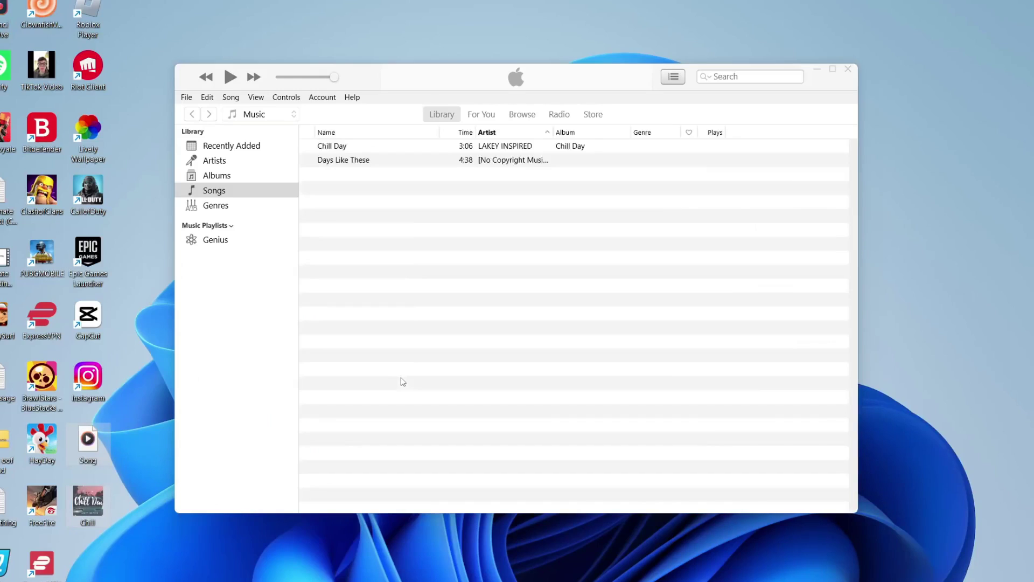
click(421, 220)
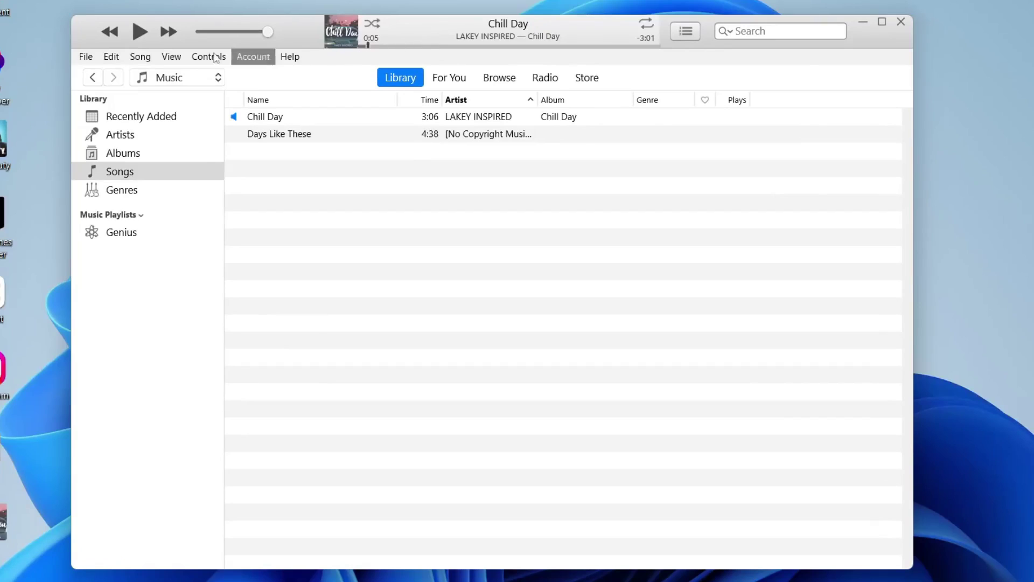
- Sign in with the Apple ID through Account > Sign In, then choose Merge Library
click(257, 56)
click(273, 92)
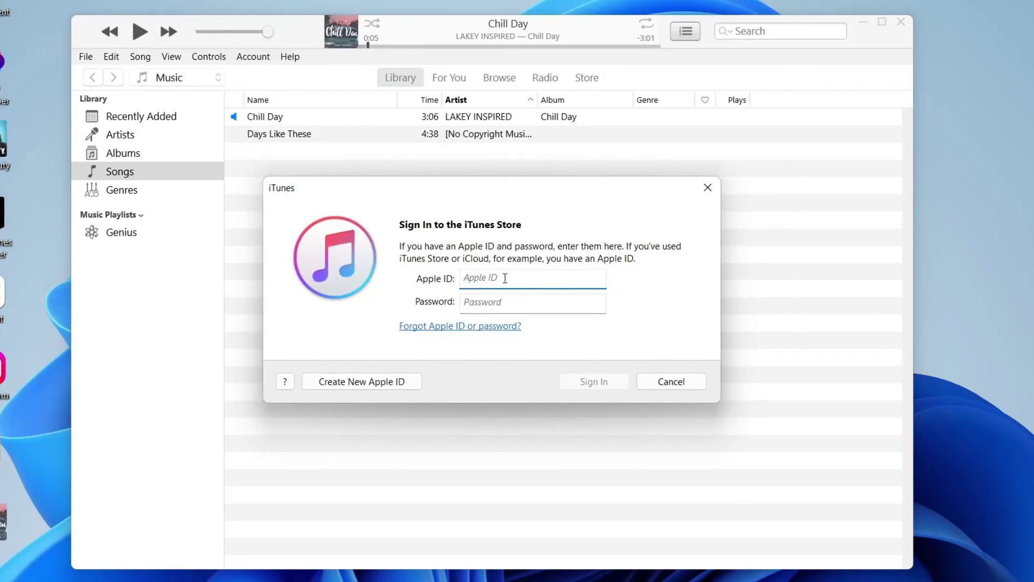
key(Escape)
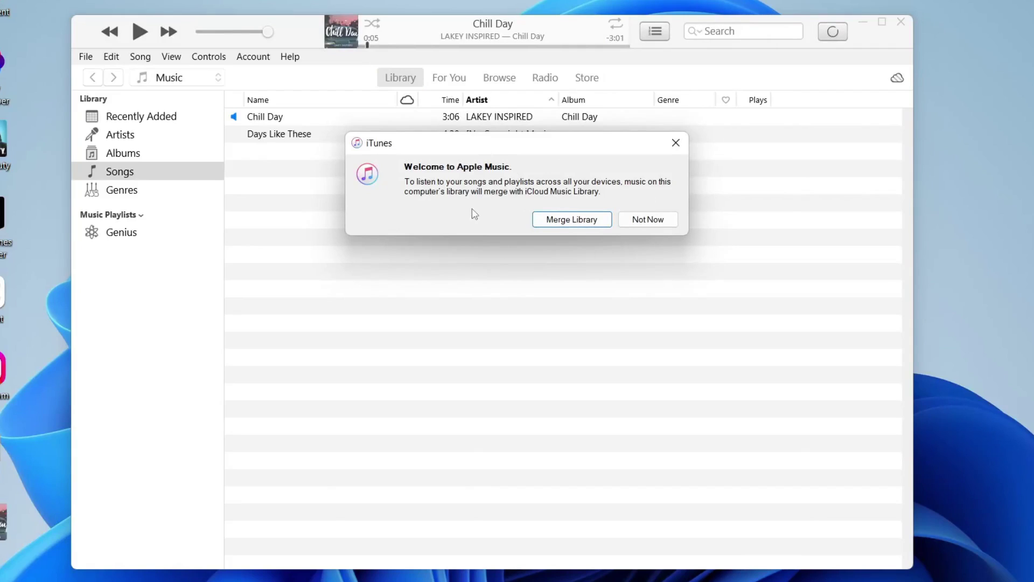
click(558, 225)
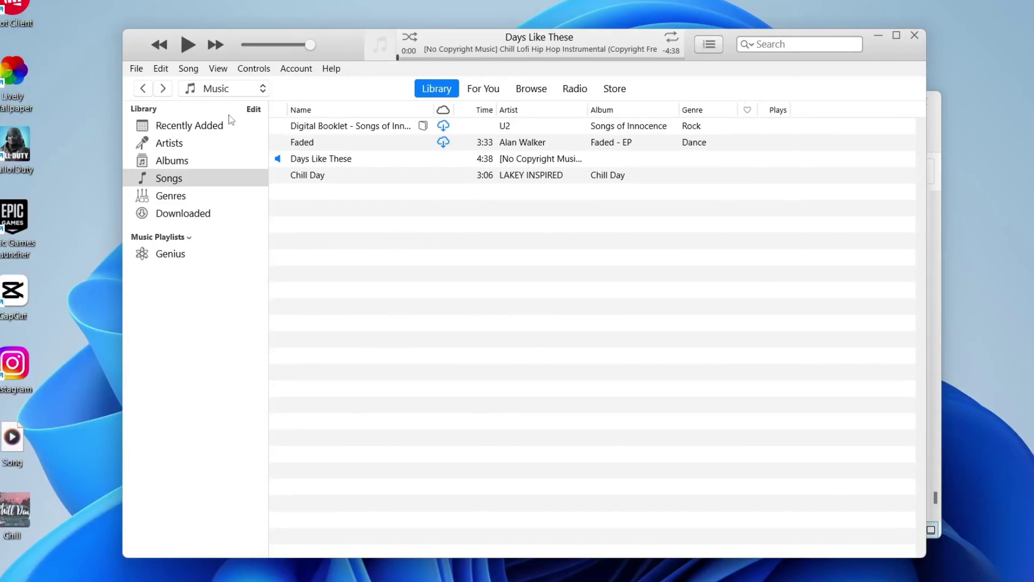
- Confirm iCloud Music Library is checked in General Preferences and close them with OK
click(161, 68)
click(252, 232)
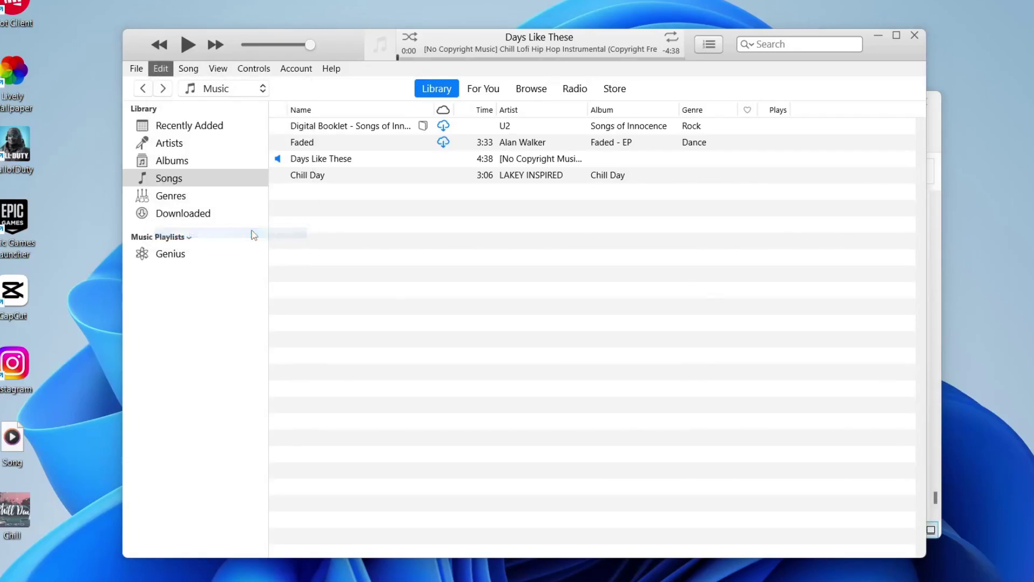
click(369, 80)
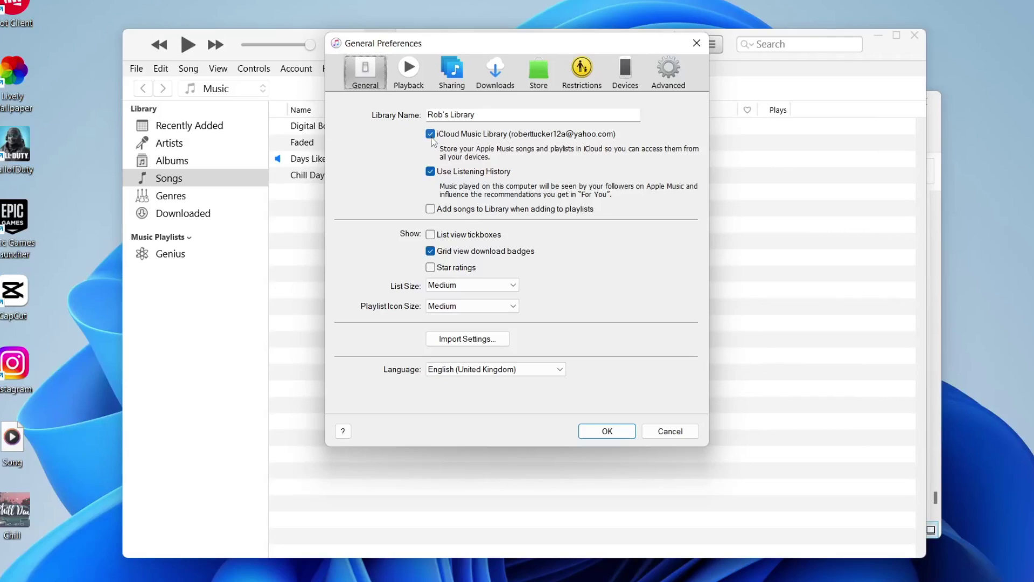
click(612, 434)
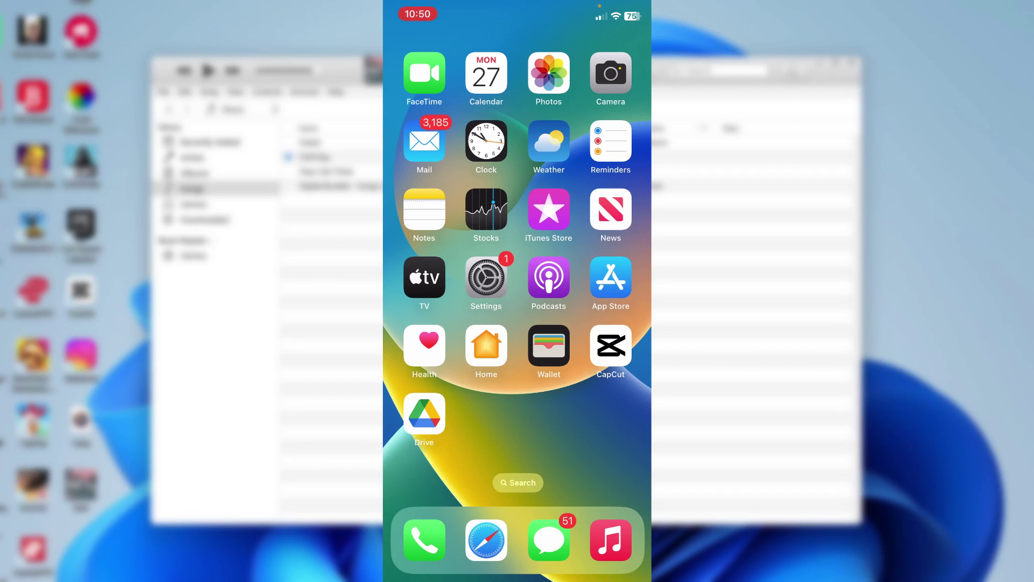
- In Settings > Apple ID > iCloud > Show All, switch Music on
click(486, 277)
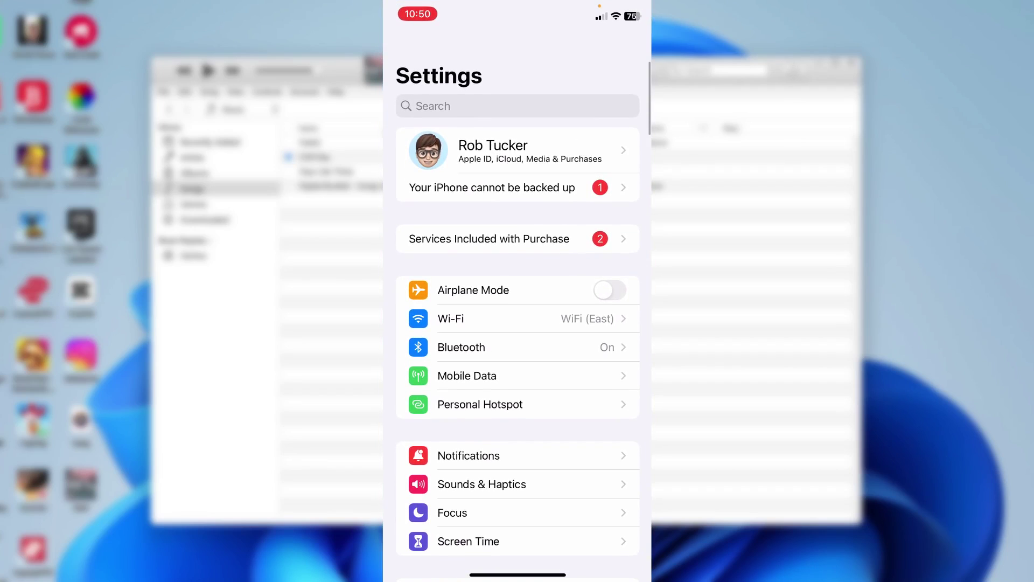
click(518, 150)
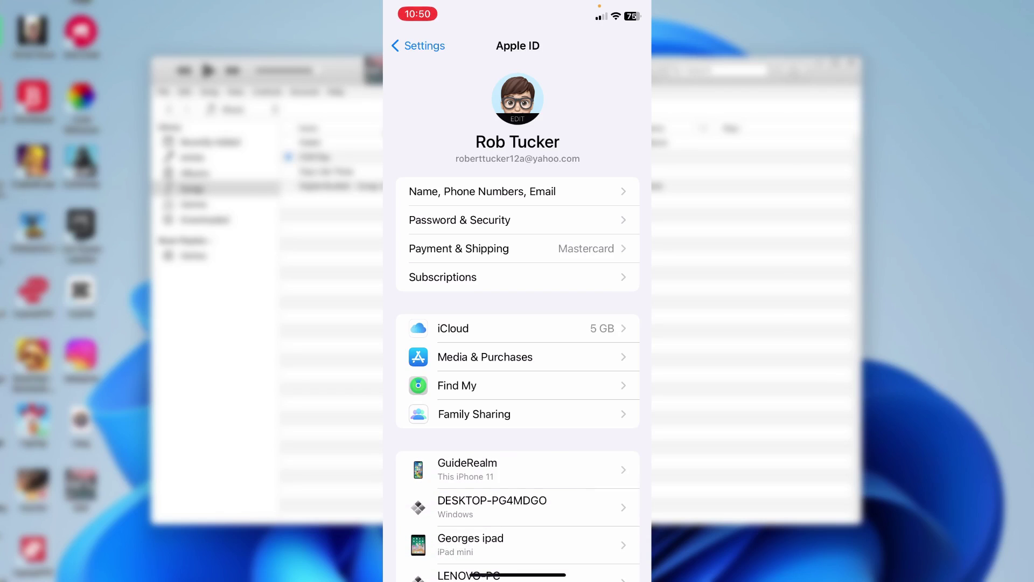
click(453, 328)
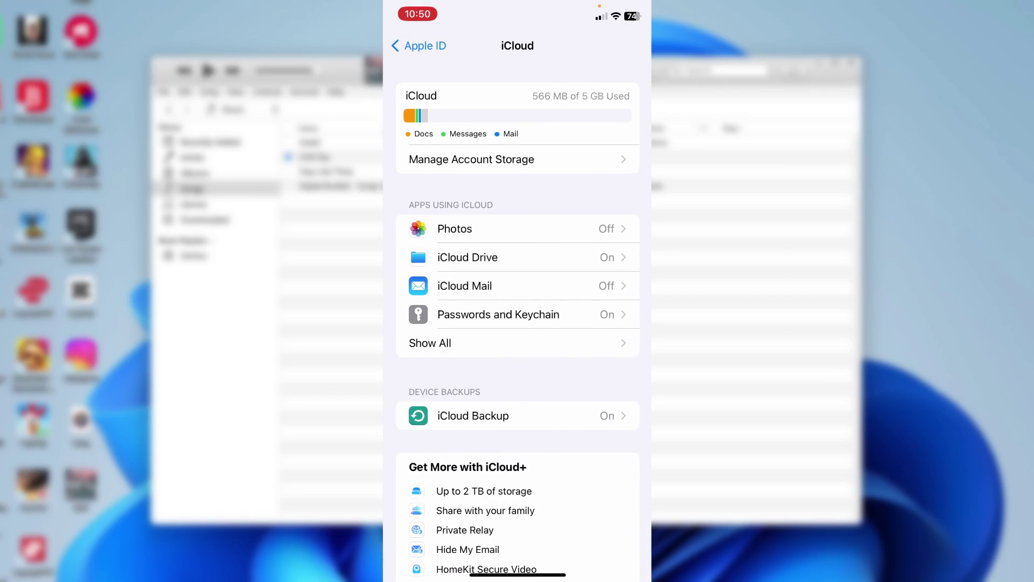
click(430, 343)
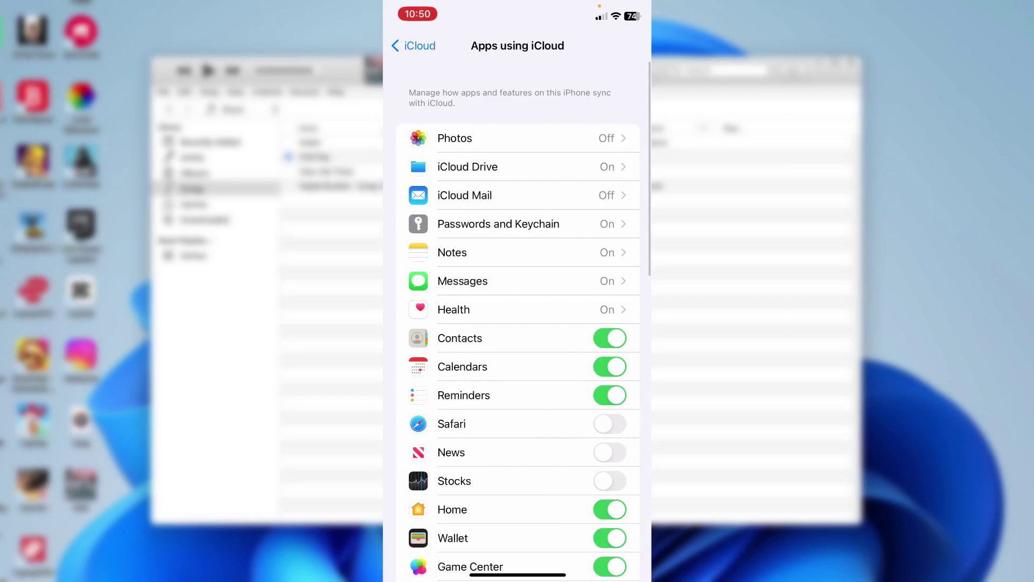
scroll(517, 323, down, 3)
scroll(517, 323, down, 2)
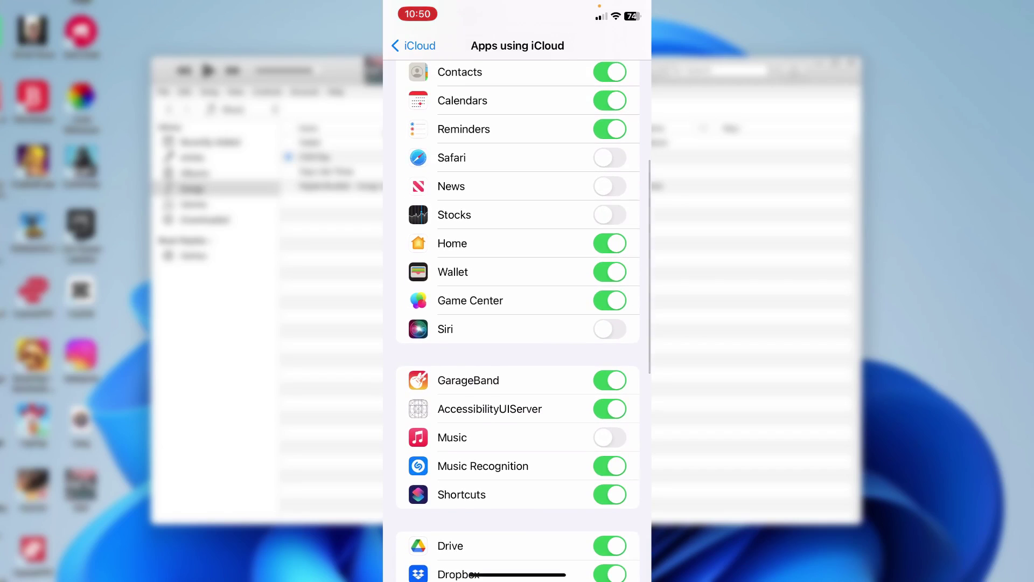
click(610, 437)
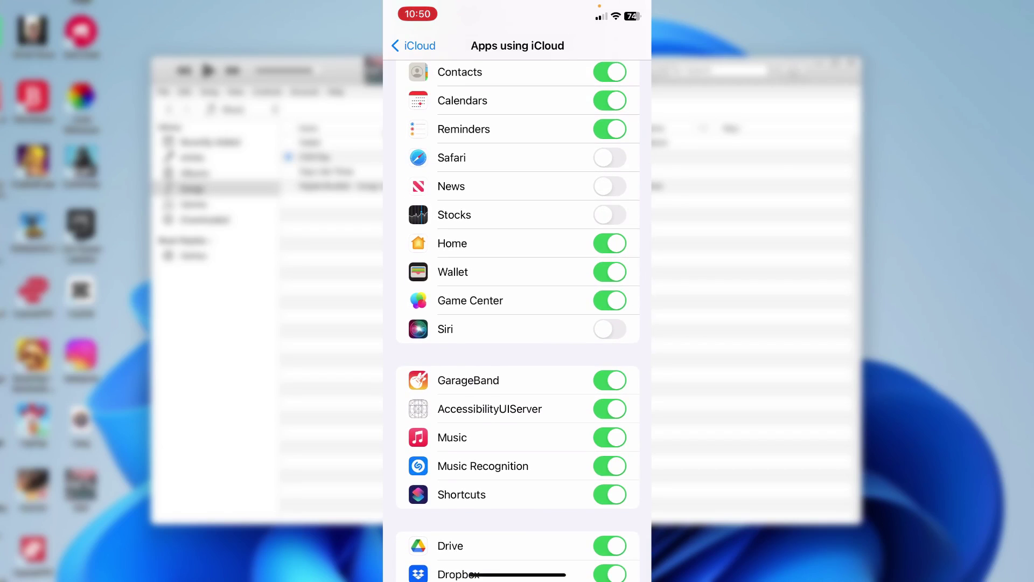
- Go back through the iCloud and Apple ID pages to the main Settings list
click(413, 46)
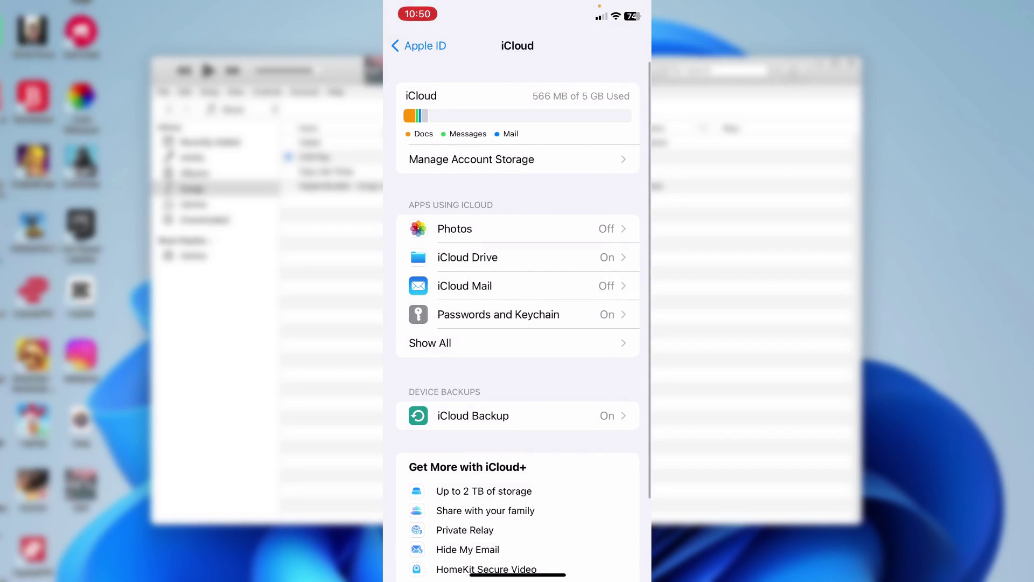
drag(385, 324, 412, 323)
click(425, 43)
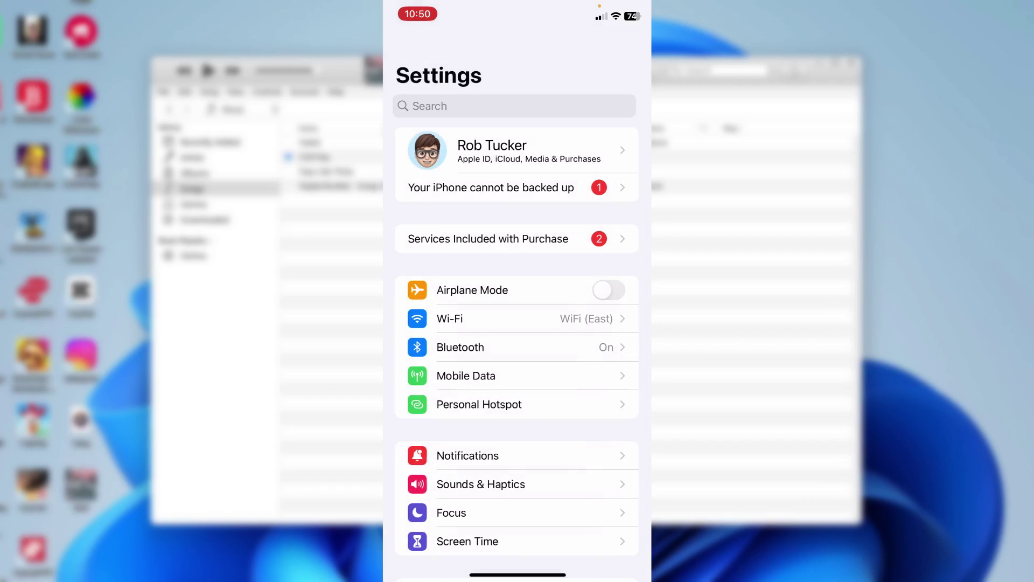
- Search Settings for 'Musi', open Music, and play Chill Day from the Songs list
scroll(517, 323, down, 3)
scroll(517, 323, down, 10)
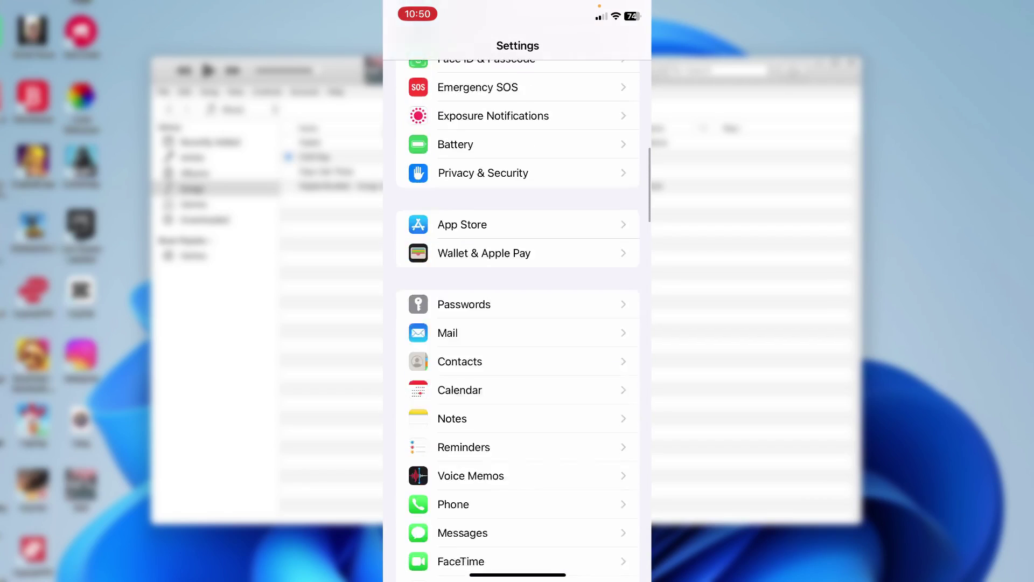
scroll(517, 323, down, 2)
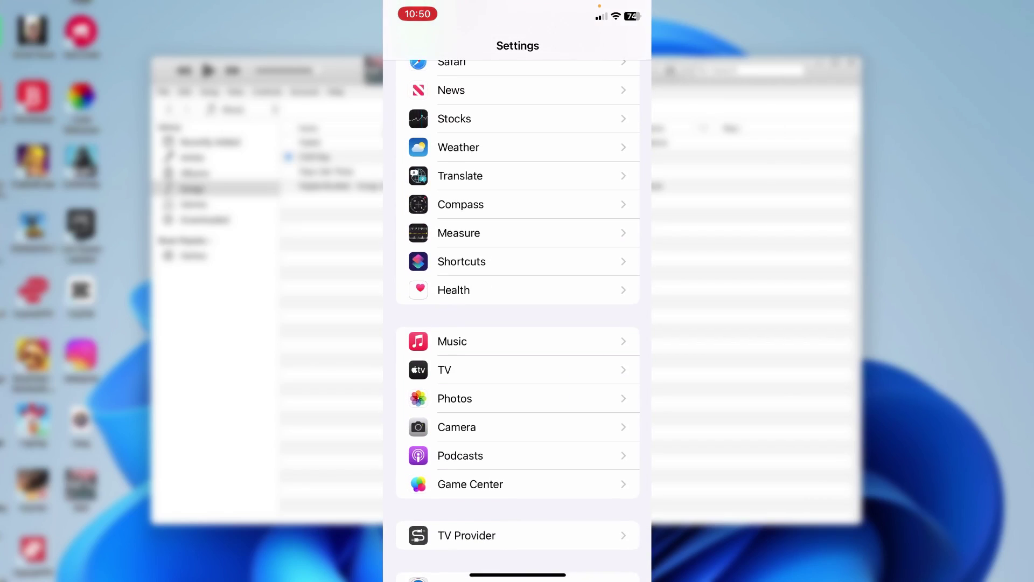
scroll(517, 323, down, 1)
scroll(517, 323, up, 10)
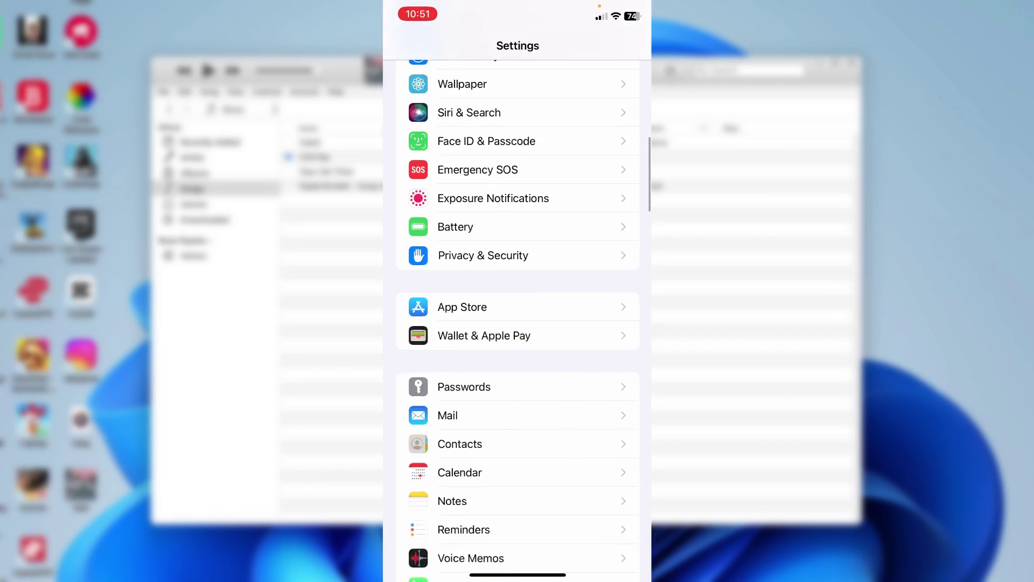
scroll(517, 323, up, 5)
click(485, 106)
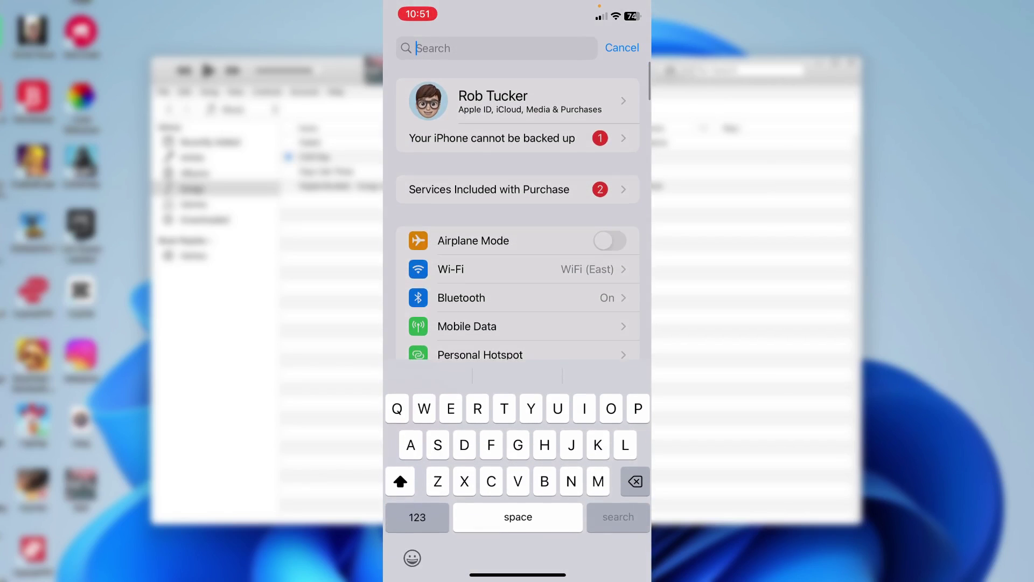
text(Musi)
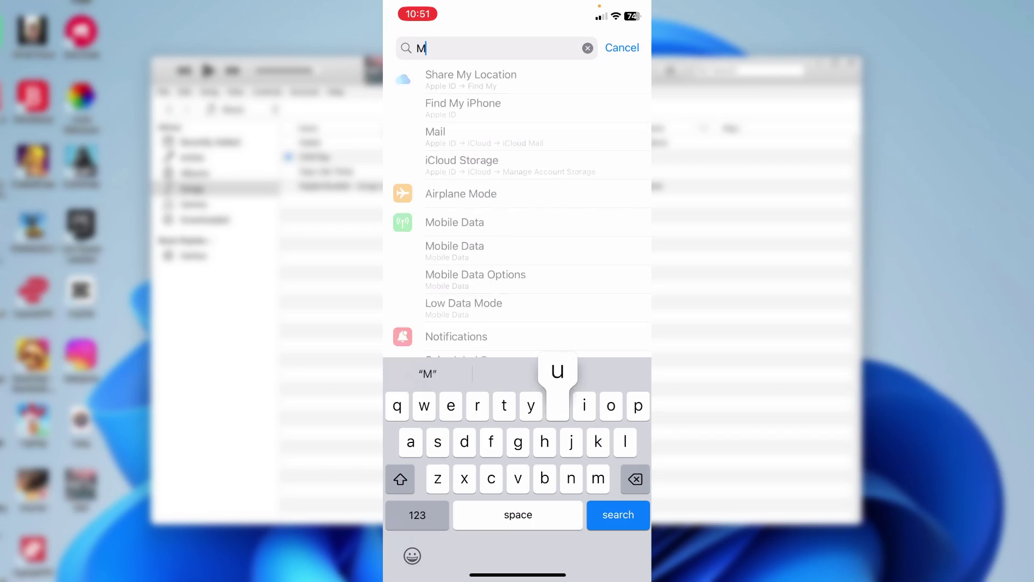
click(426, 107)
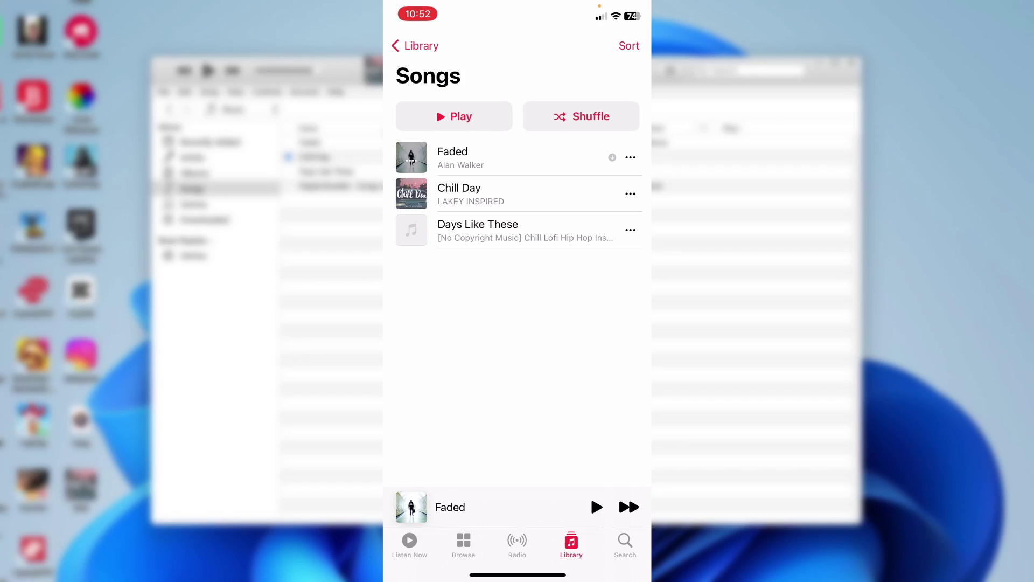
click(485, 193)
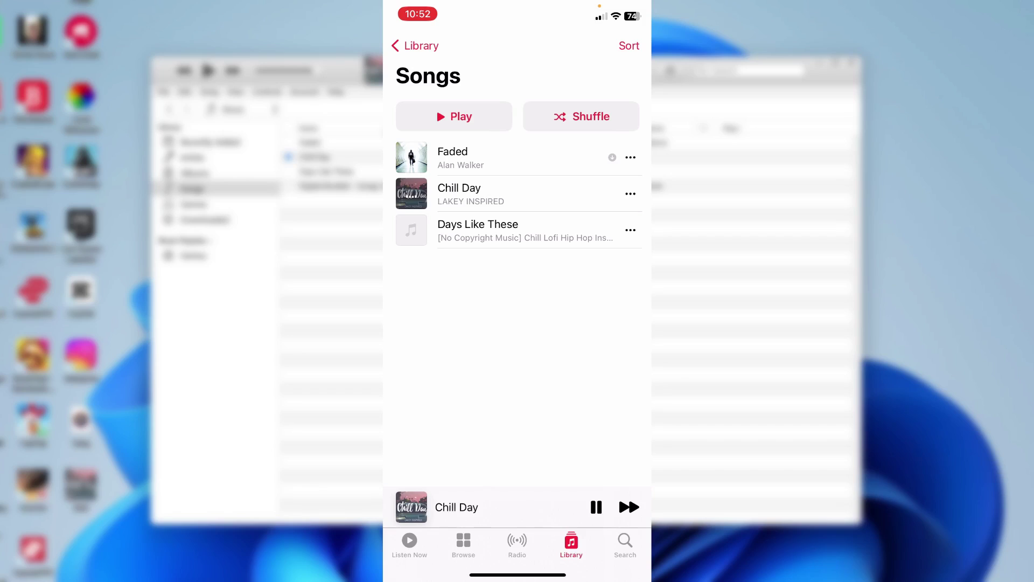